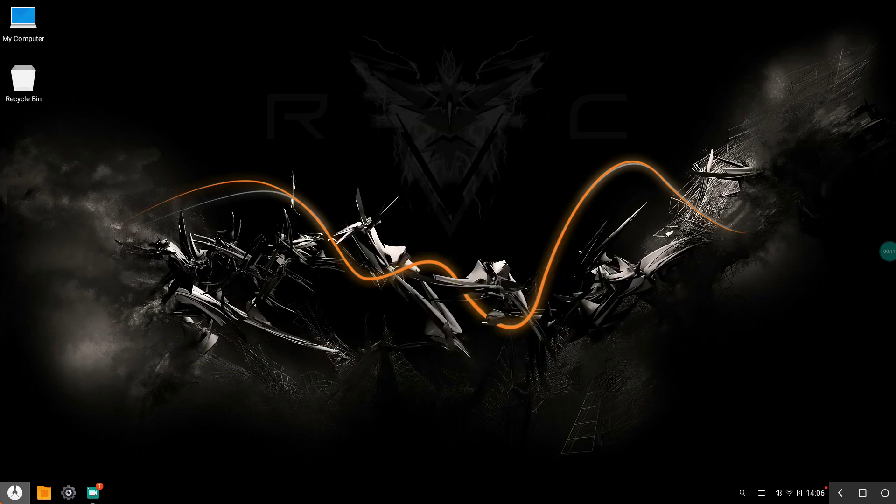
# Open Phoenix OS's app drawer, close it, then reopen it to list the installed apps.
pyautogui.press('super')
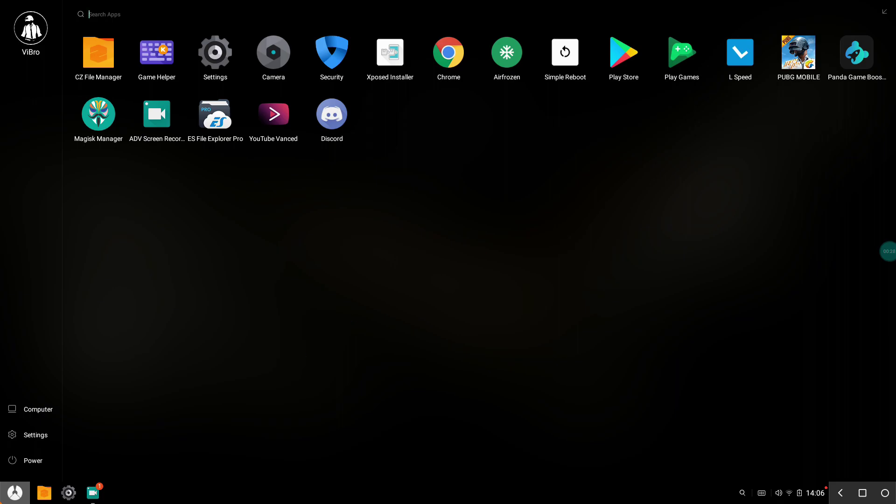
pyautogui.click(367, 266)
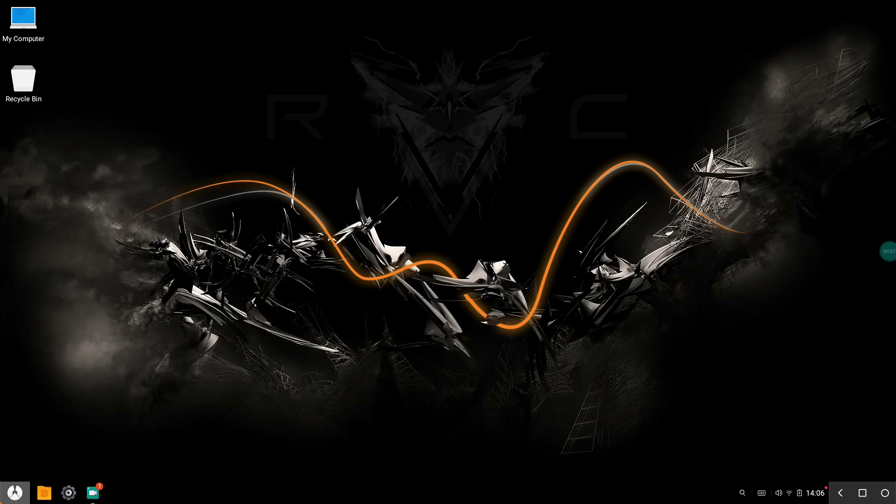
pyautogui.click(15, 492)
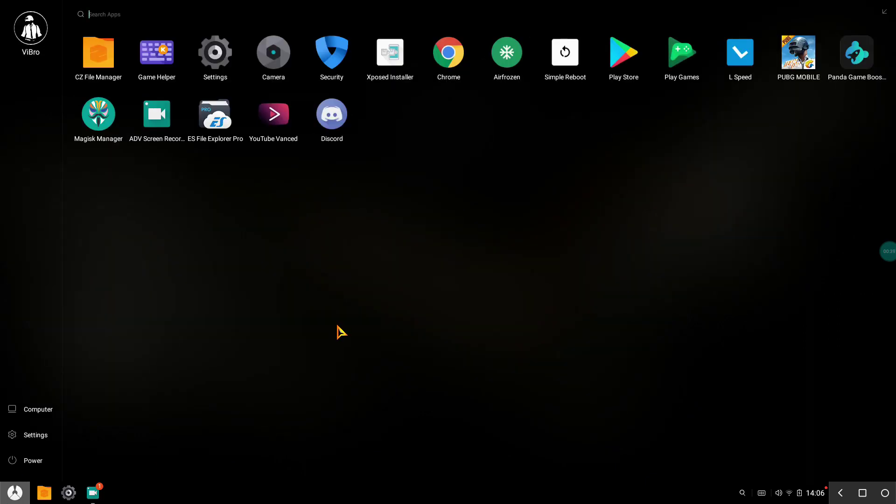
# Launch L Speed, view its Profiles page, allow storage access, then close the window.
pyautogui.click(746, 78)
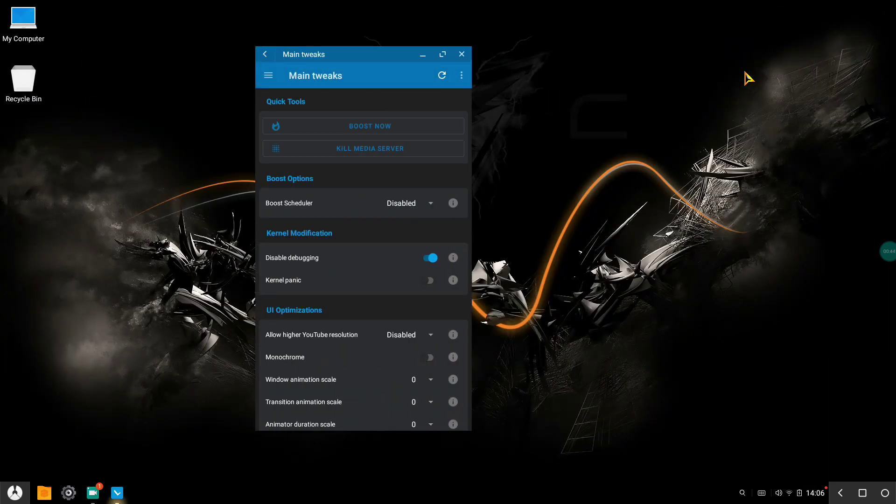
pyautogui.click(268, 75)
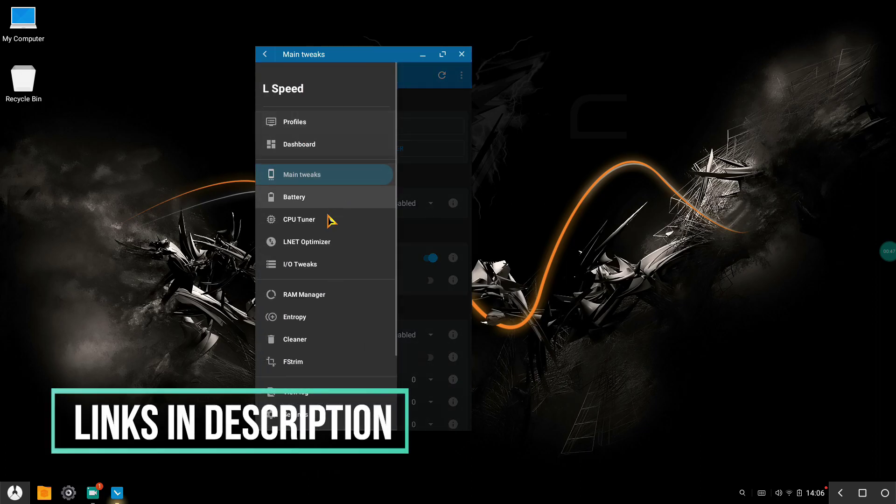
pyautogui.click(343, 125)
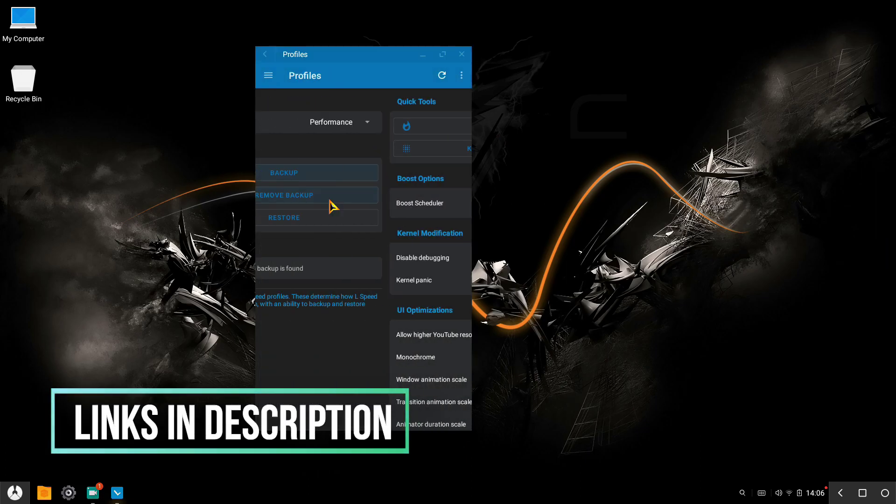
pyautogui.click(447, 254)
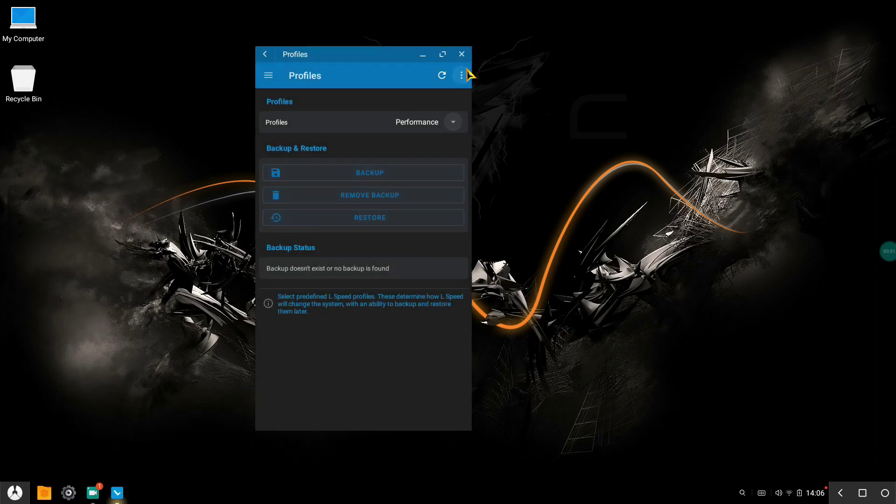
pyautogui.click(461, 54)
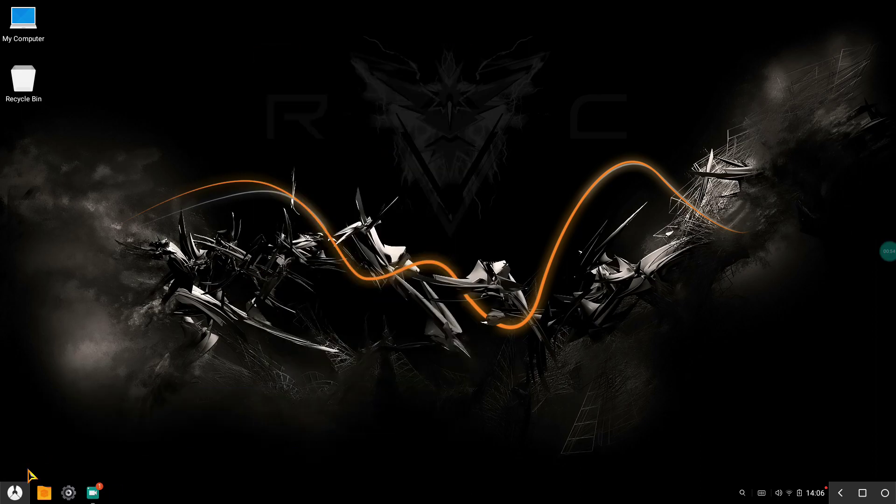
# Launch Play Store, search 'panda booster' and open the Panda Game Booster & GFX Tool listing.
pyautogui.click(15, 493)
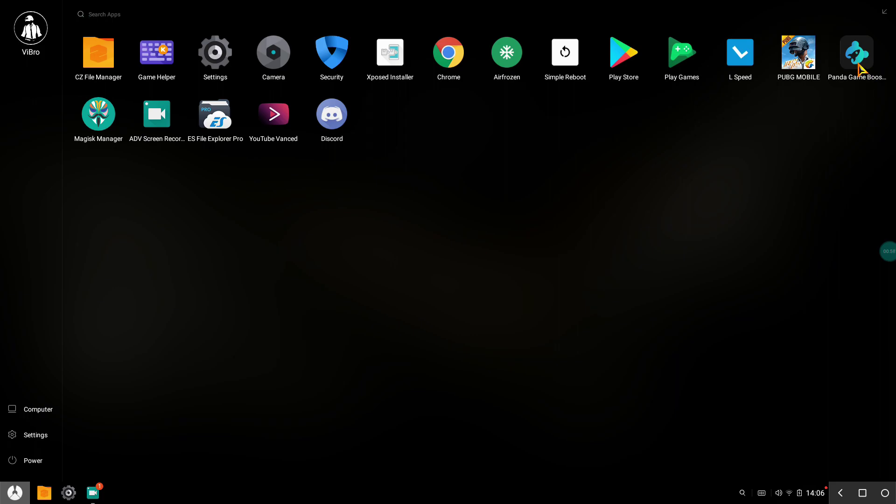
pyautogui.click(624, 56)
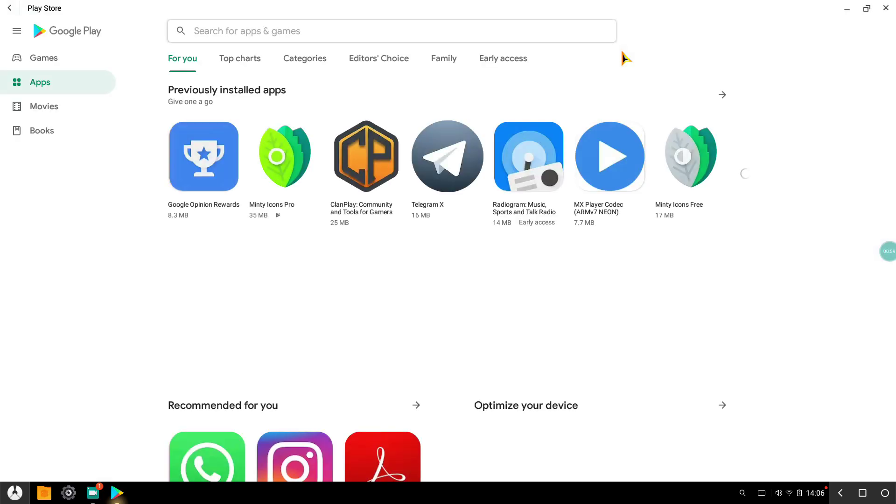
pyautogui.click(589, 41)
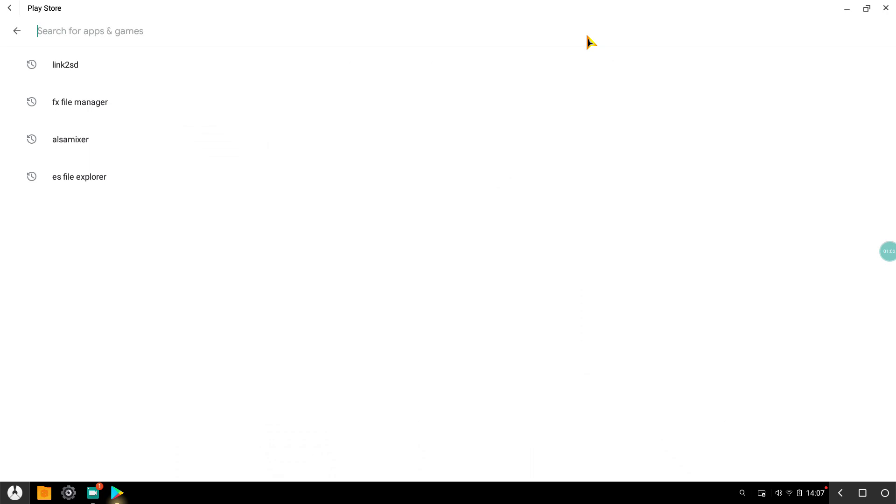
pyautogui.write('panda')
pyautogui.press('Down')
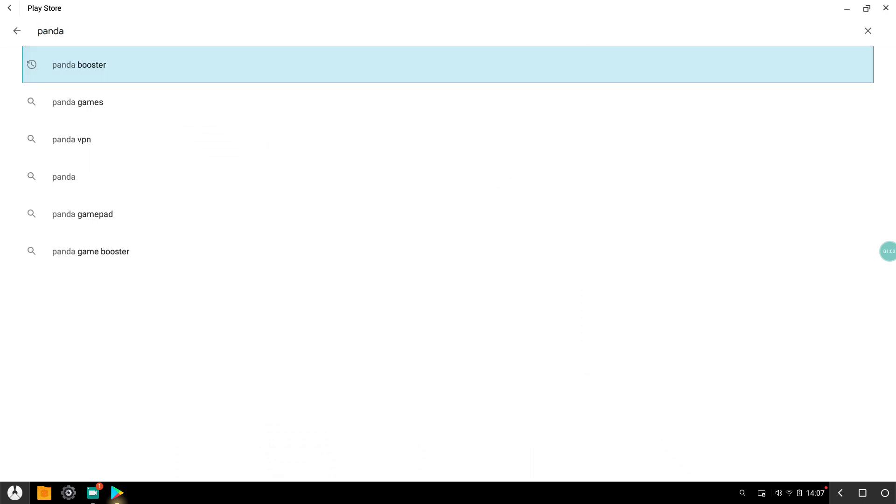
pyautogui.press('Return')
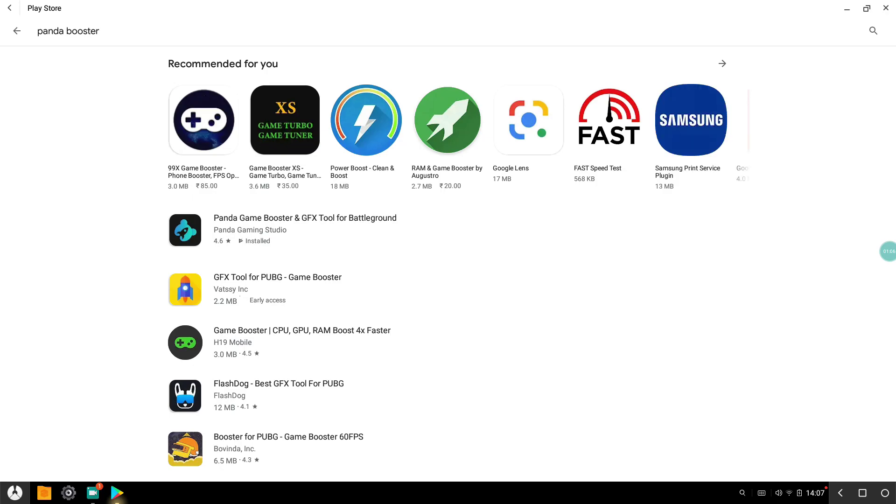
pyautogui.click(390, 223)
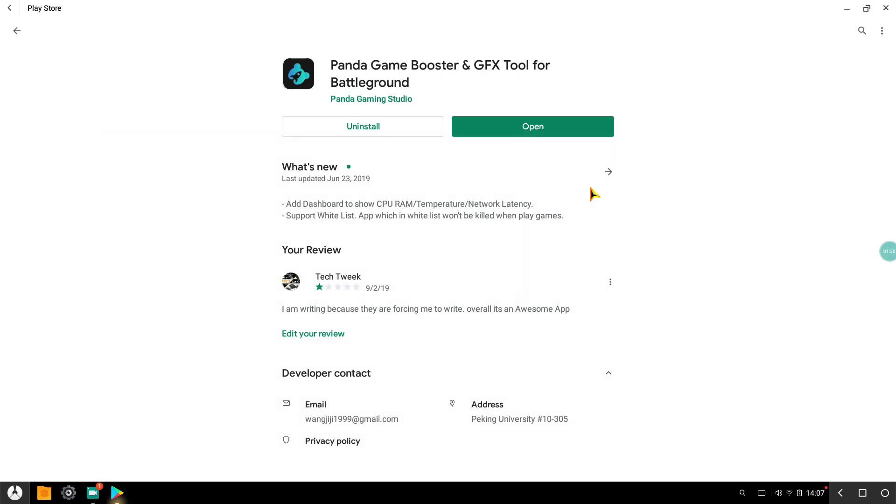
# Close Play Store and launch Panda Game Booster from the app drawer.
pyautogui.click(885, 8)
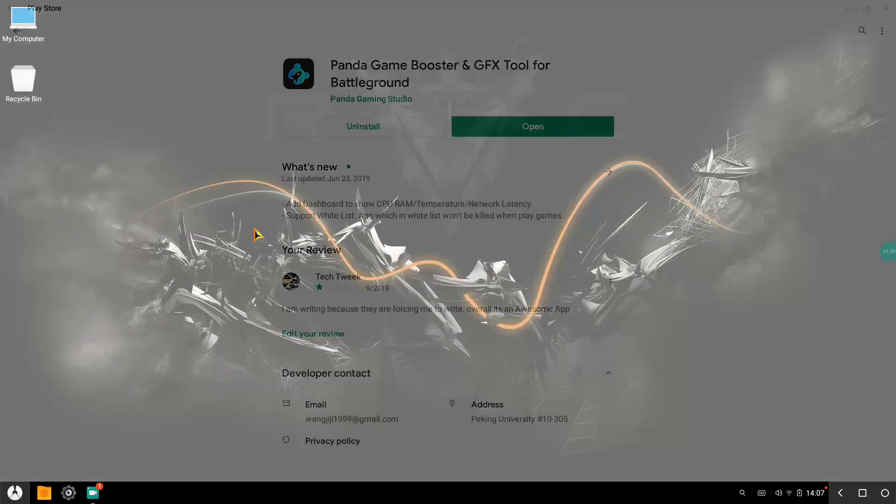
pyautogui.press('super')
pyautogui.click(860, 62)
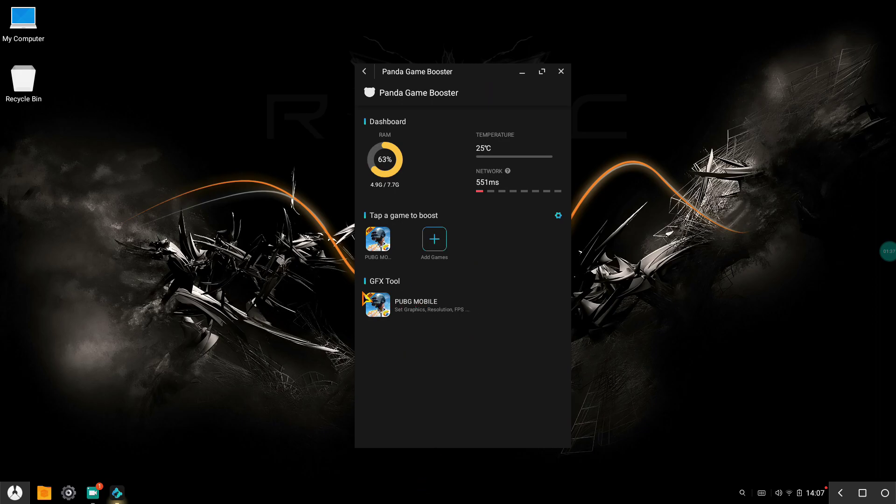
# Check PUBG MOBILE's GFX resolution stays 1600x900, then return to the booster dashboard.
pyautogui.click(493, 306)
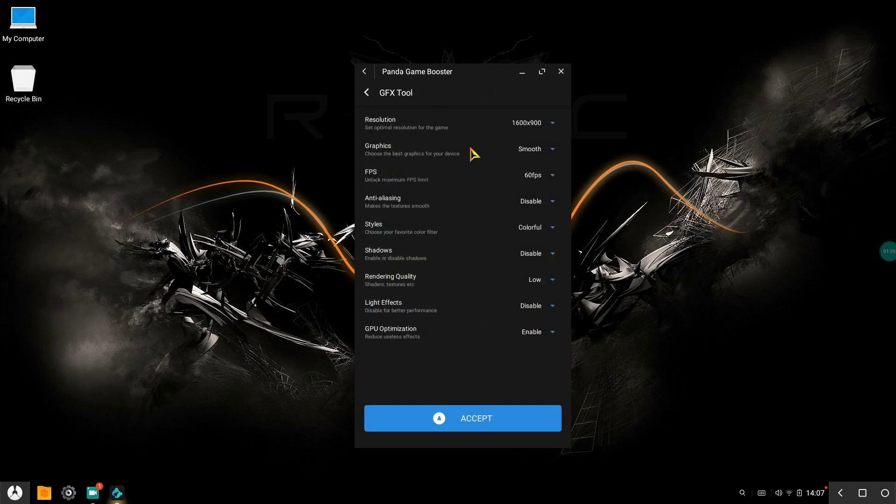
pyautogui.click(559, 124)
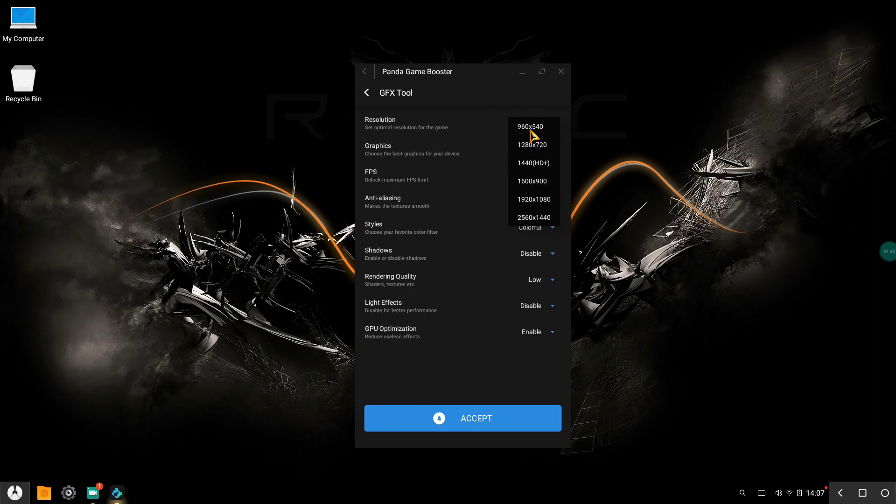
pyautogui.click(527, 99)
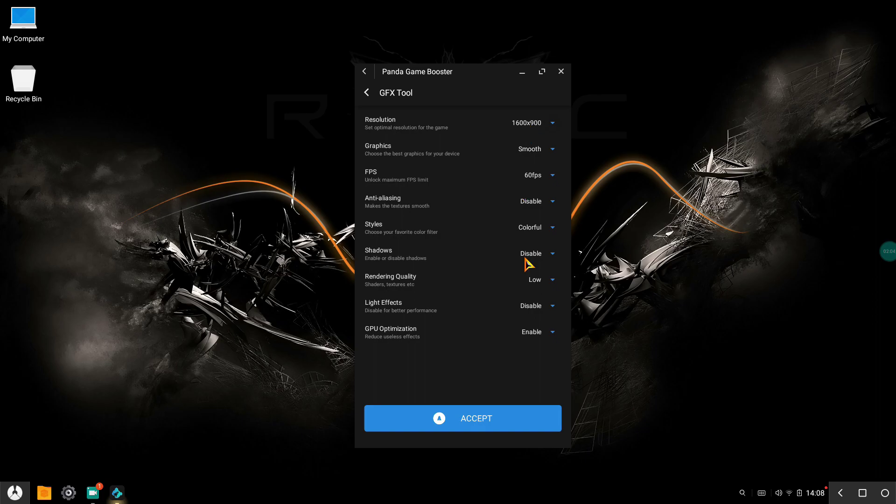
pyautogui.click(366, 93)
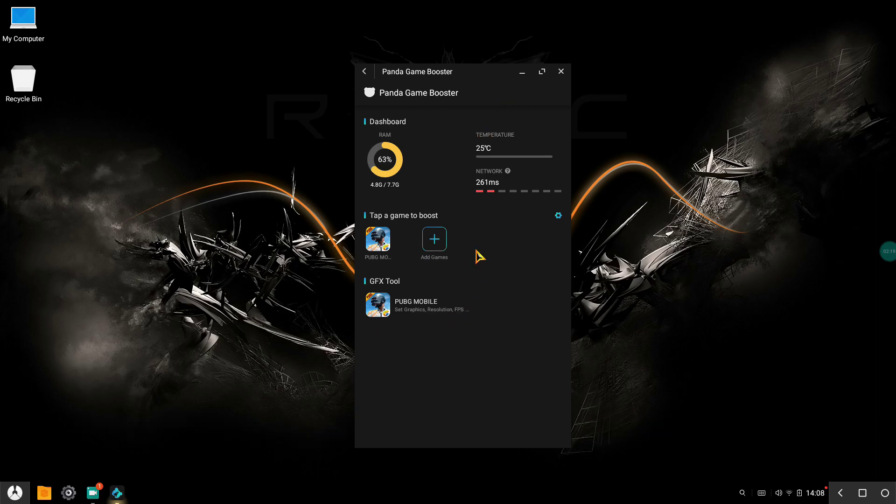
pyautogui.click(467, 305)
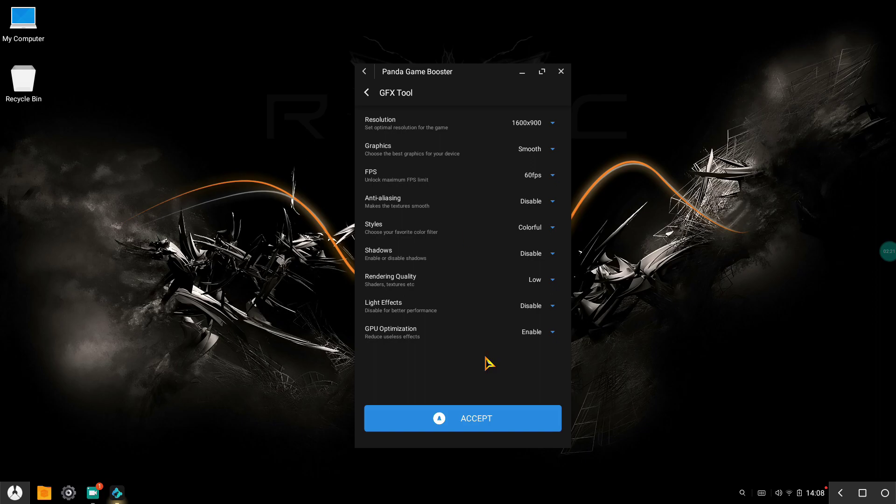
pyautogui.click(366, 93)
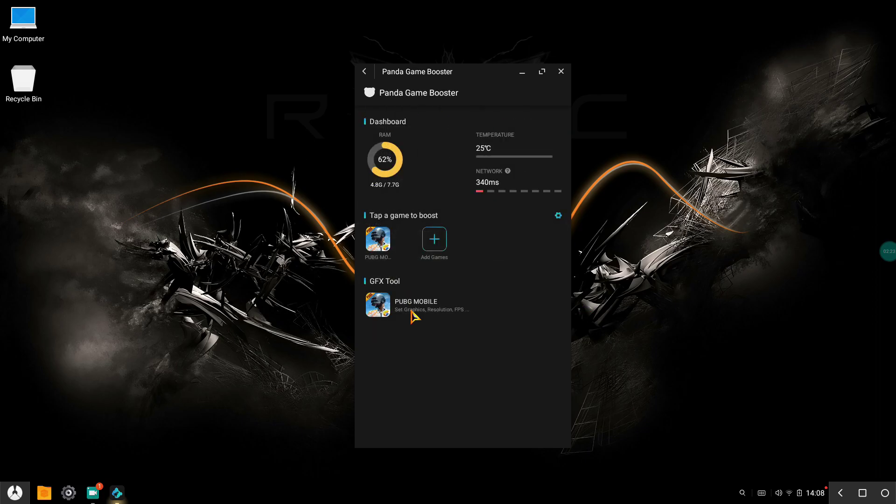
# Boost PUBG MOBILE, dismiss both notices and the PMIT Crate and Iron Will promotions, then quit.
pyautogui.click(381, 248)
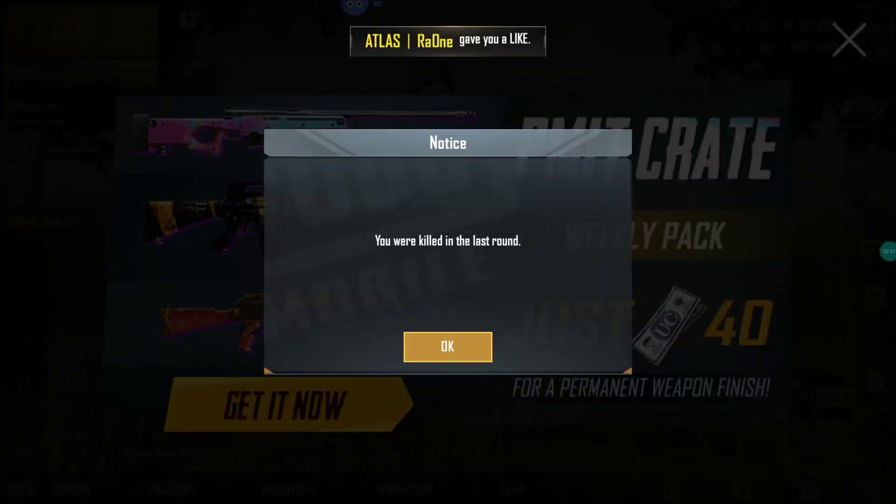
pyautogui.click(461, 357)
pyautogui.click(452, 356)
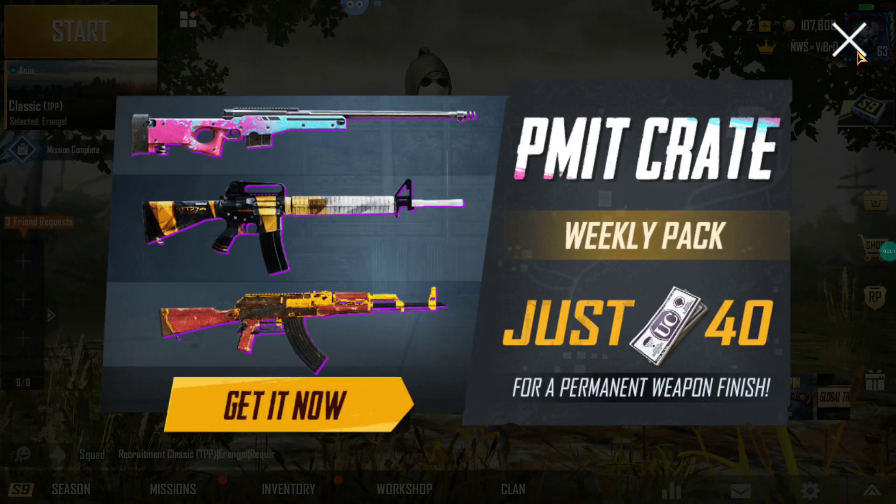
pyautogui.click(858, 54)
pyautogui.click(858, 56)
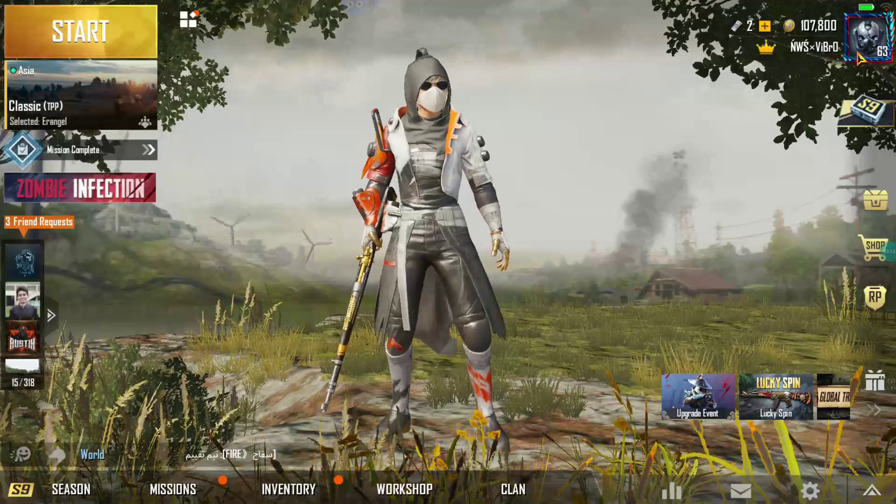
pyautogui.hotkey('alt', 'F4')
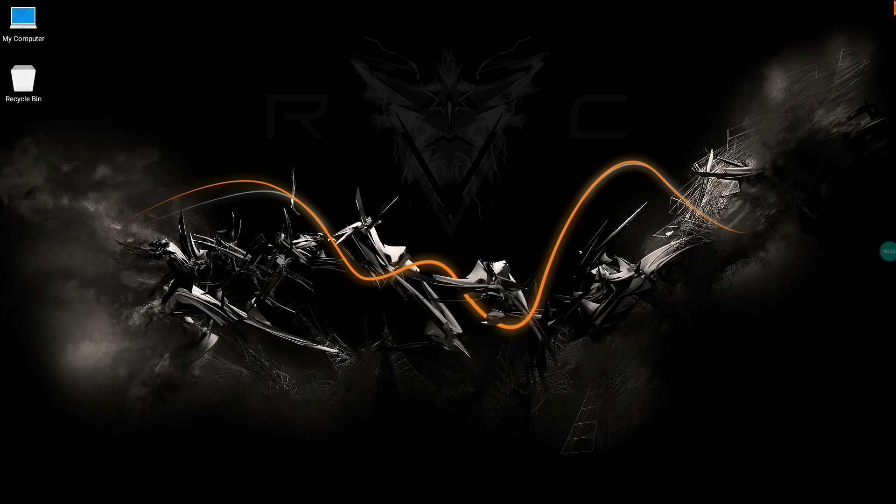
pyautogui.moveTo(615, 502)
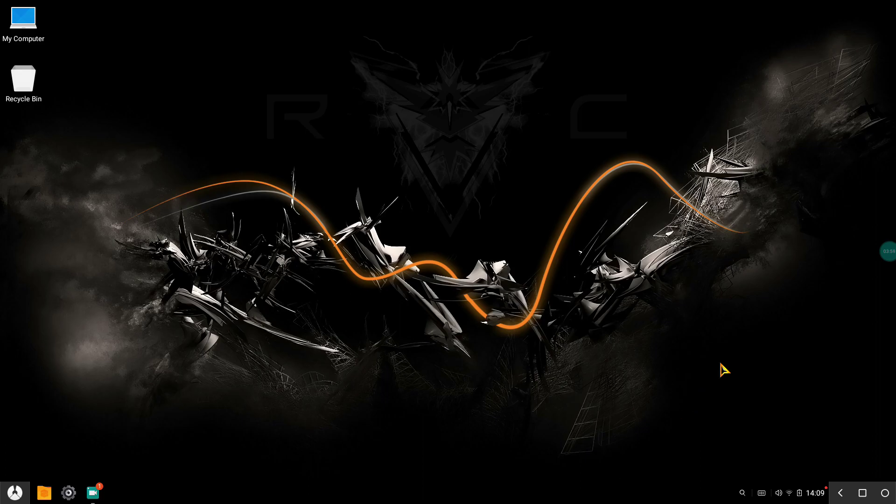
pyautogui.click(892, 259)
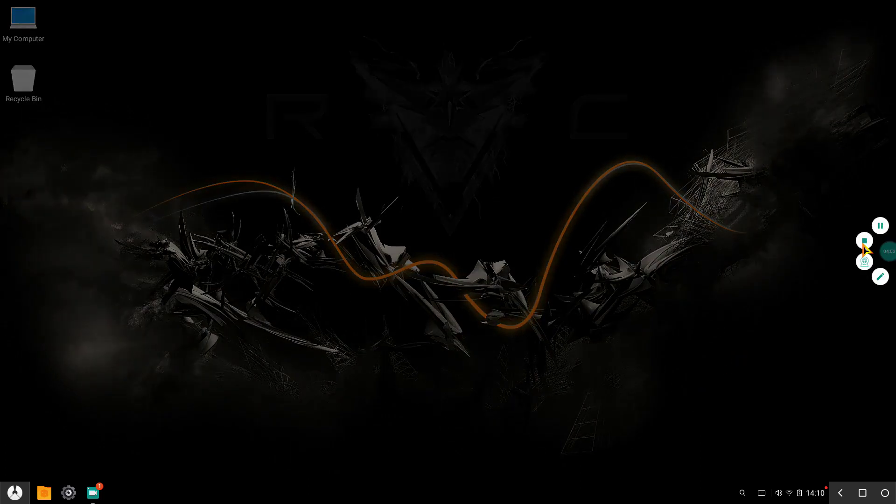